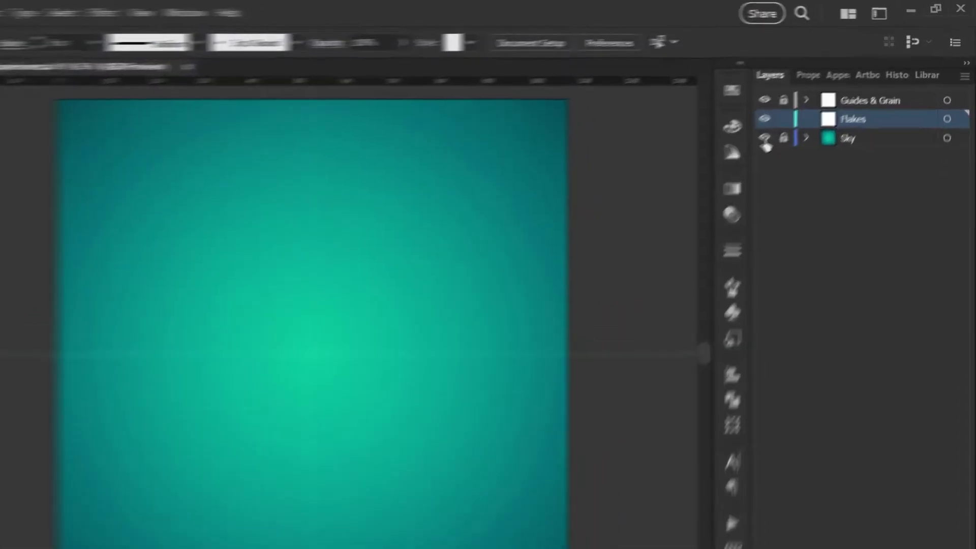
Briefly hide and re-show the Sky and Guides & Grain layers
left_click(796, 117)
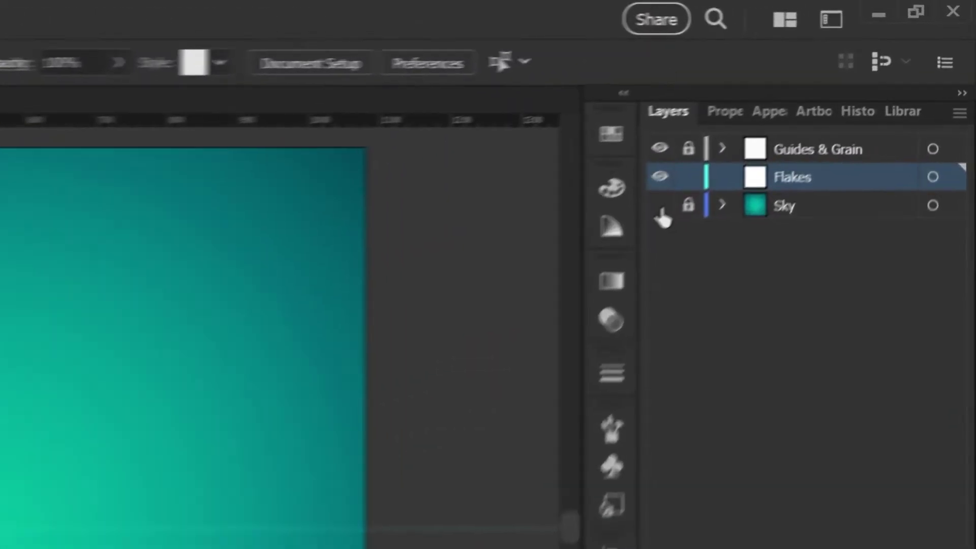
left_click(653, 210)
left_click(653, 153)
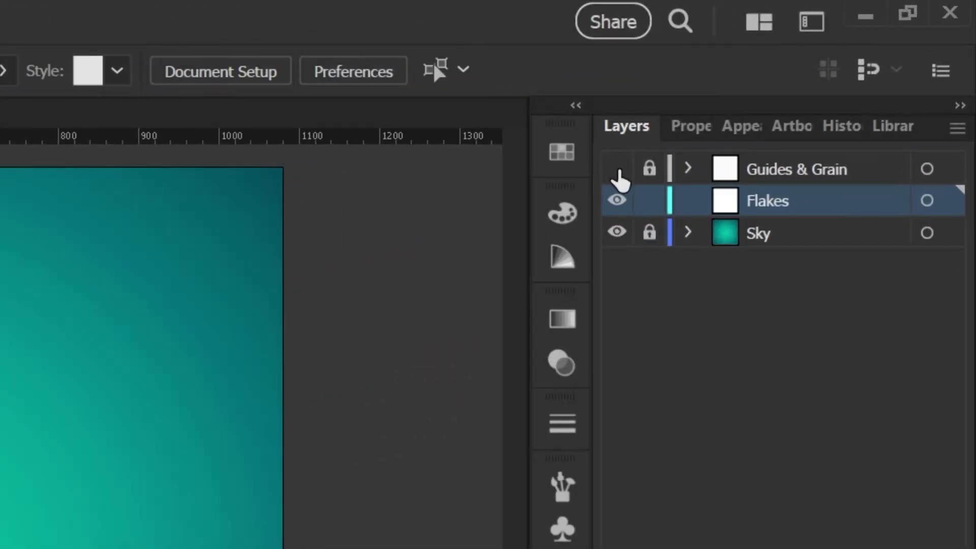
left_click(618, 172)
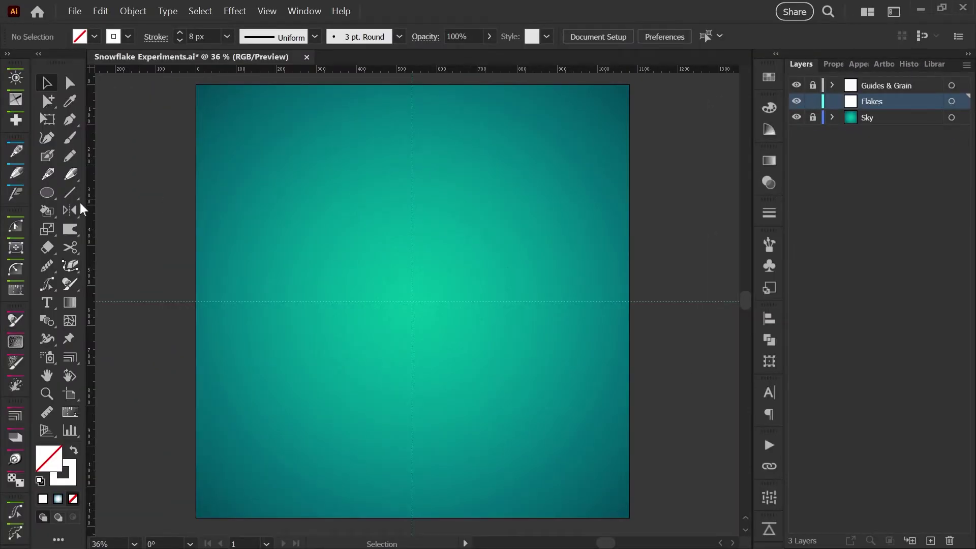
Draw a roughly 224 px white vertical line down the centre guide and select it
left_click(71, 193)
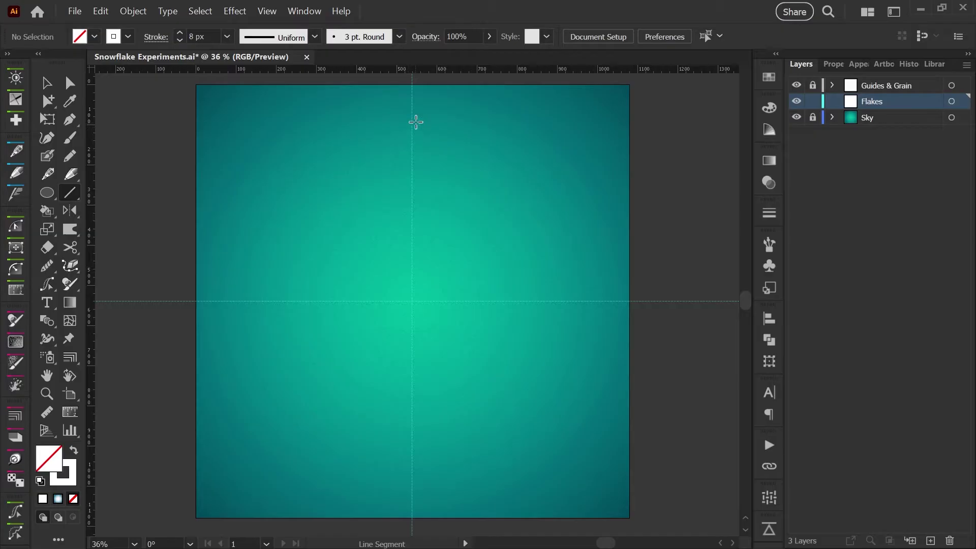
left_click_drag(412, 120, 414, 210)
left_click(46, 83)
left_click(488, 221)
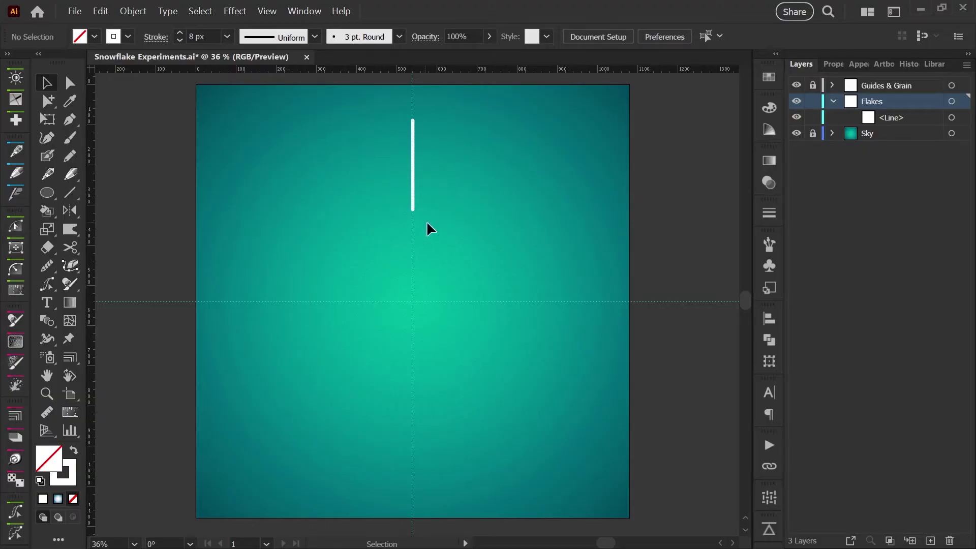
key("ctrl+a")
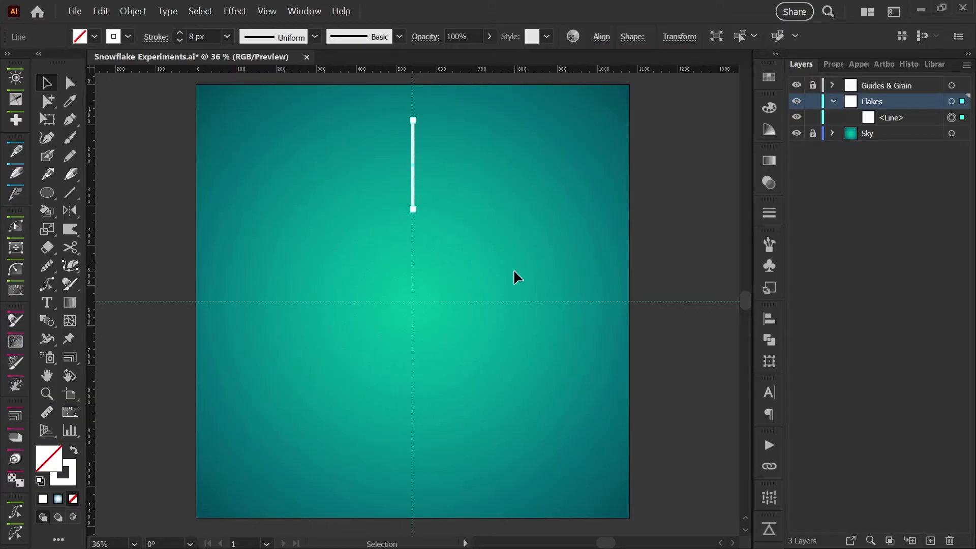
Apply Object > Repeat > Radial to the vertical line
left_click(133, 11)
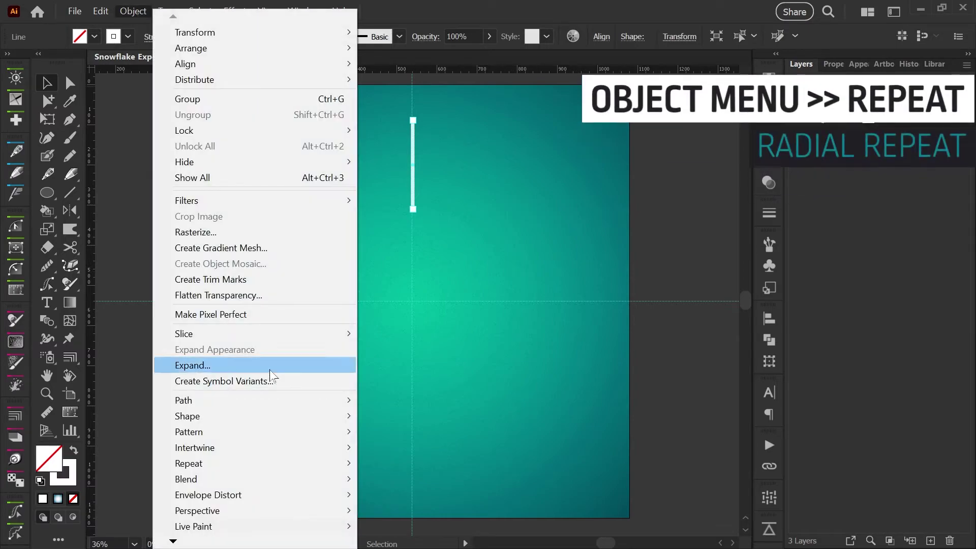
mouse_move(286, 470)
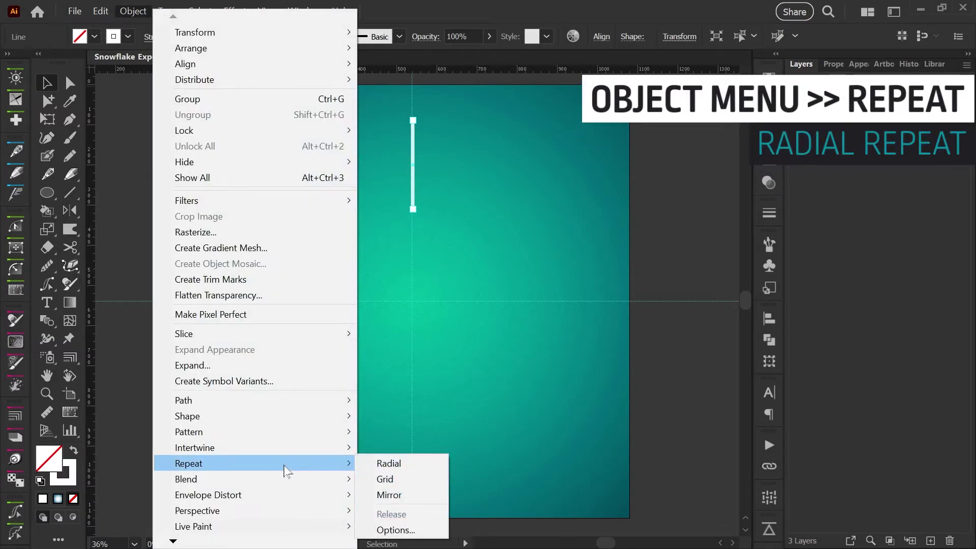
left_click(404, 464)
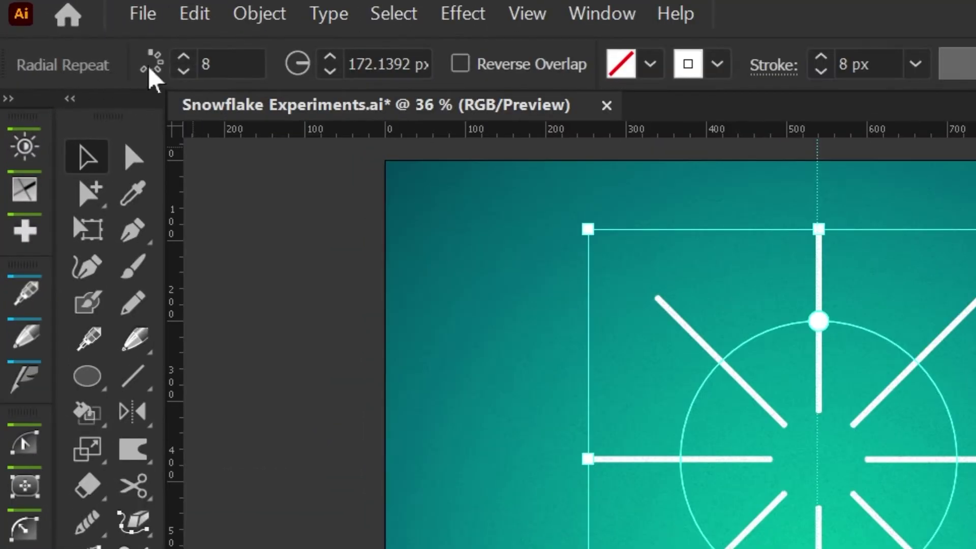
Set the radial repeat to 7 instances and enlarge its radius to about 172 px
left_click(183, 73)
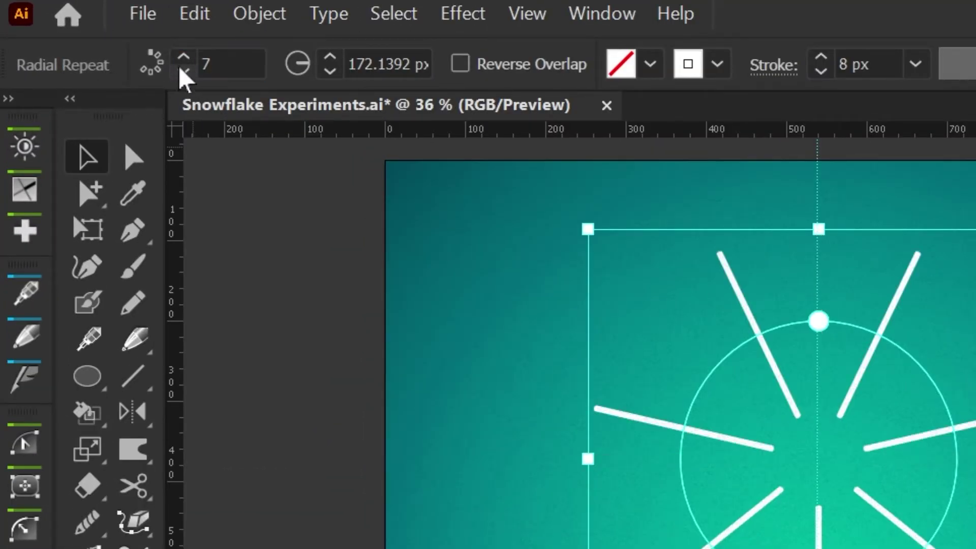
left_click(183, 72)
left_click(183, 72)
left_click(184, 57)
left_click(184, 56)
left_click(183, 56)
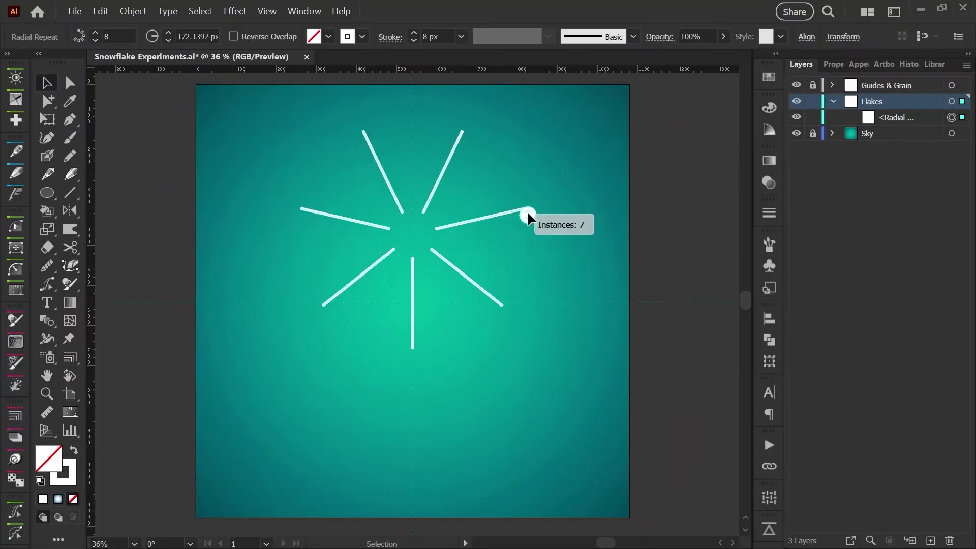
left_click_drag(527, 211, 528, 203)
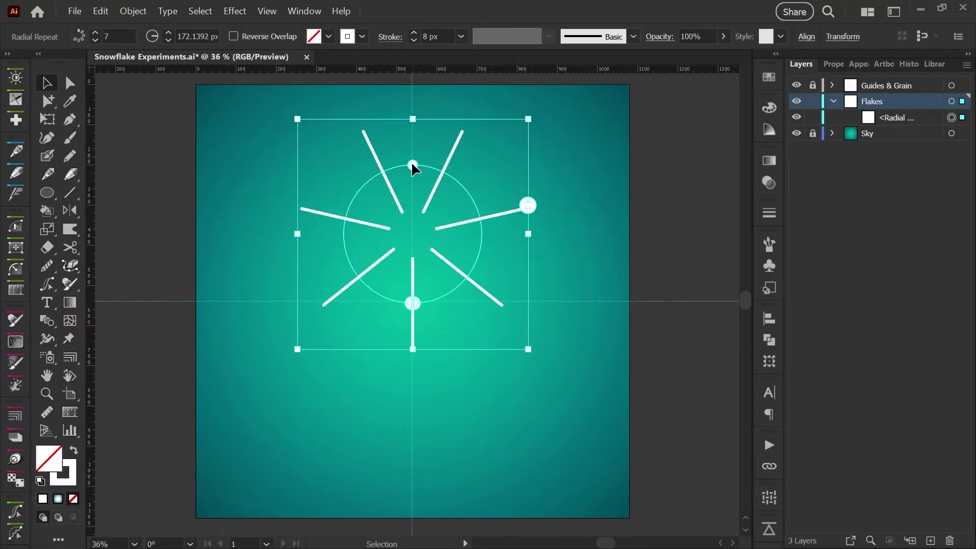
mouse_move(412, 165)
left_mouse_down()
mouse_move(421, 151)
mouse_move(437, 161)
mouse_move(407, 148)
mouse_move(412, 165)
left_mouse_up()
mouse_move(415, 300)
left_mouse_down()
mouse_move(451, 287)
mouse_move(483, 225)
mouse_move(464, 190)
mouse_move(475, 269)
mouse_move(413, 300)
left_mouse_up()
Centre the repeat vertically at Y 540 px, set radius near 213.8 px and 6 instances
left_click(833, 63)
left_click(915, 432)
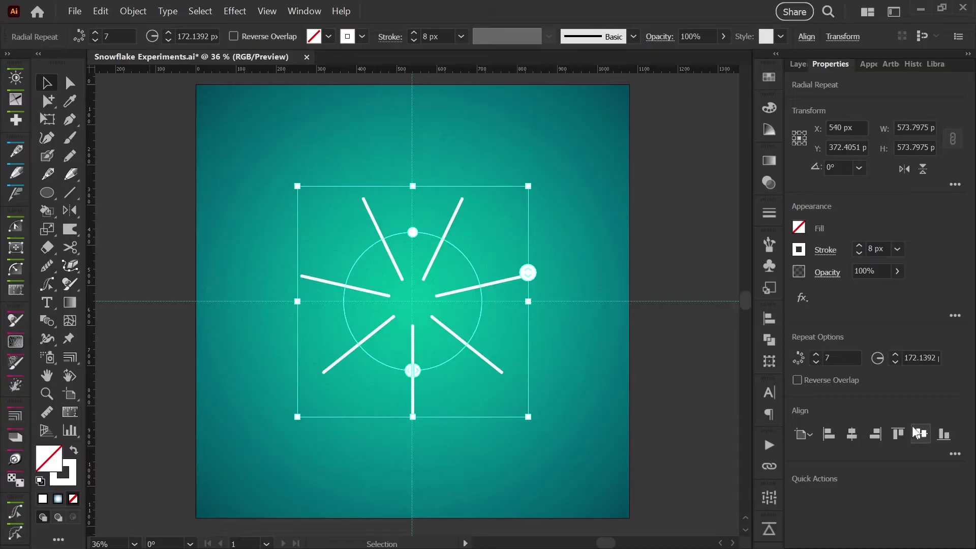
mouse_move(413, 232)
left_mouse_down()
mouse_move(382, 241)
mouse_move(412, 215)
left_mouse_up()
left_click(95, 39)
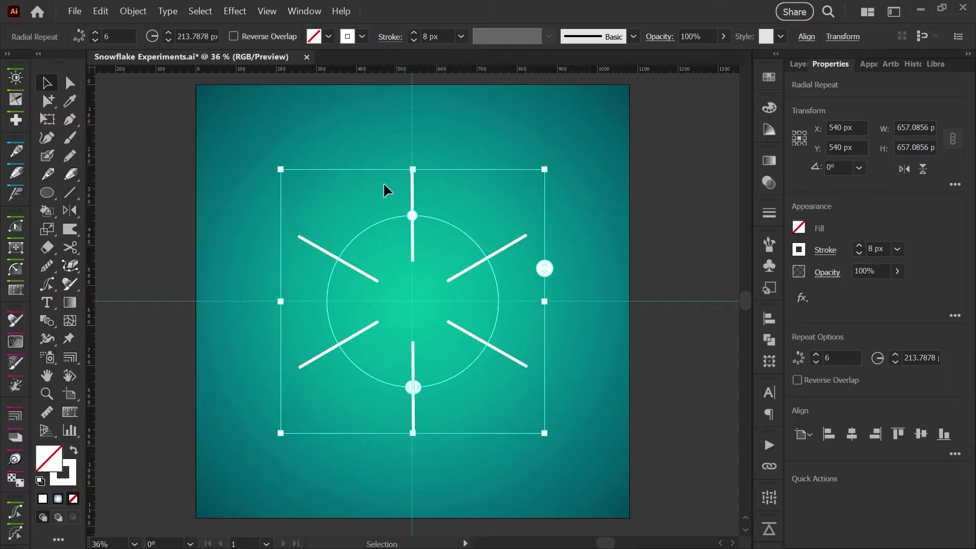
Enter isolation mode on the radial repeat, exit back to Flakes, then reselect and re-enter it
double_click(413, 248)
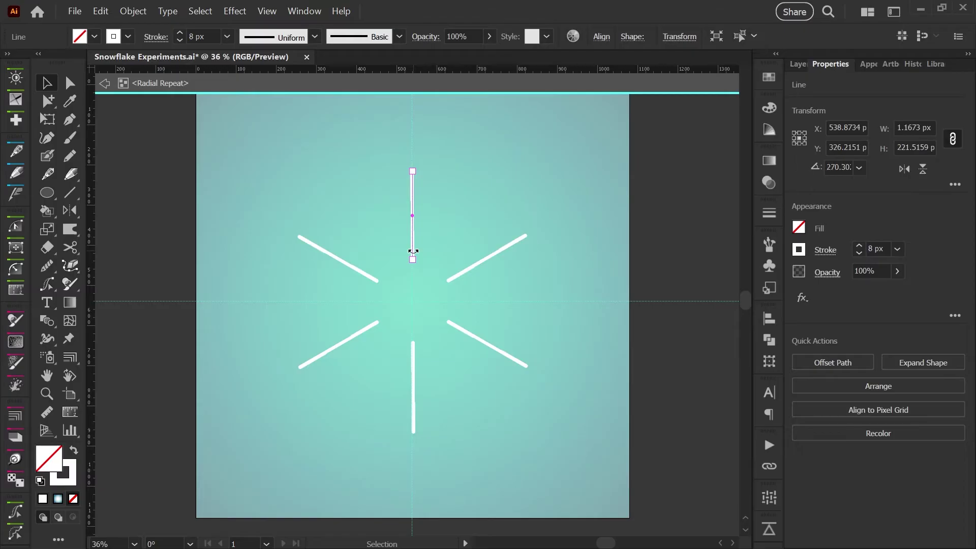
left_click(105, 88)
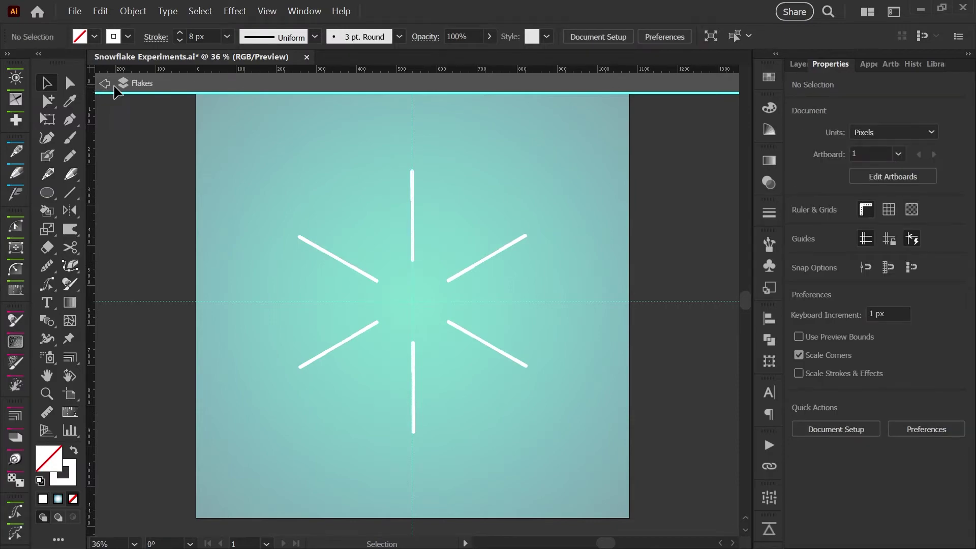
left_click(105, 86)
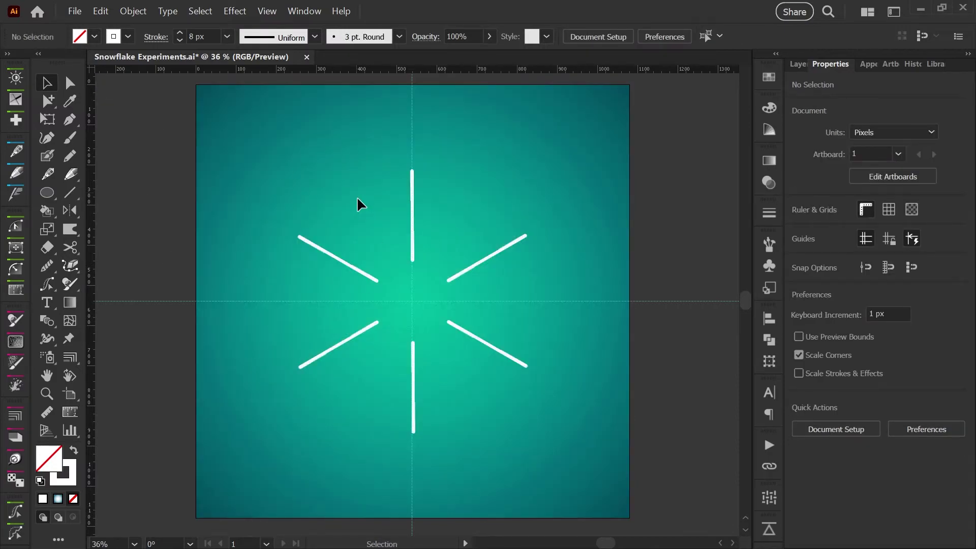
left_click(412, 220)
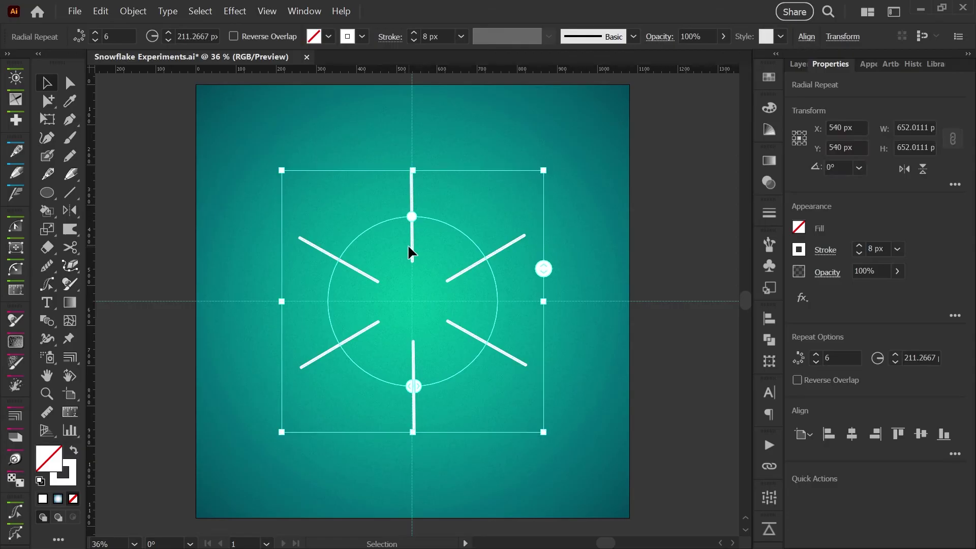
double_click(412, 214)
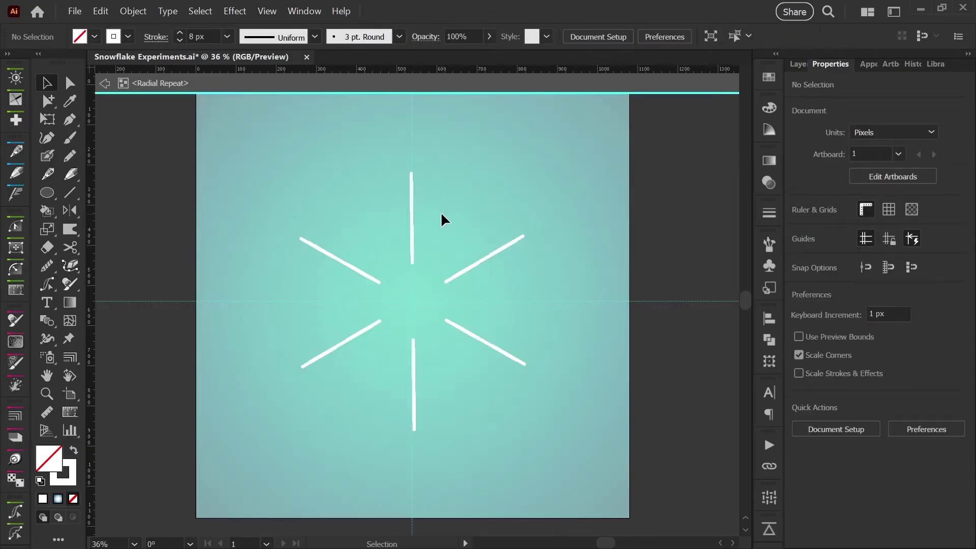
Draw two curly pencil squiggles beside the top spoke
left_click(70, 155)
mouse_move(425, 232)
left_mouse_down()
mouse_move(439, 197)
mouse_move(473, 192)
left_mouse_up()
mouse_move(405, 222)
left_mouse_down()
mouse_move(378, 193)
mouse_move(394, 164)
mouse_move(426, 166)
mouse_move(428, 198)
left_mouse_up()
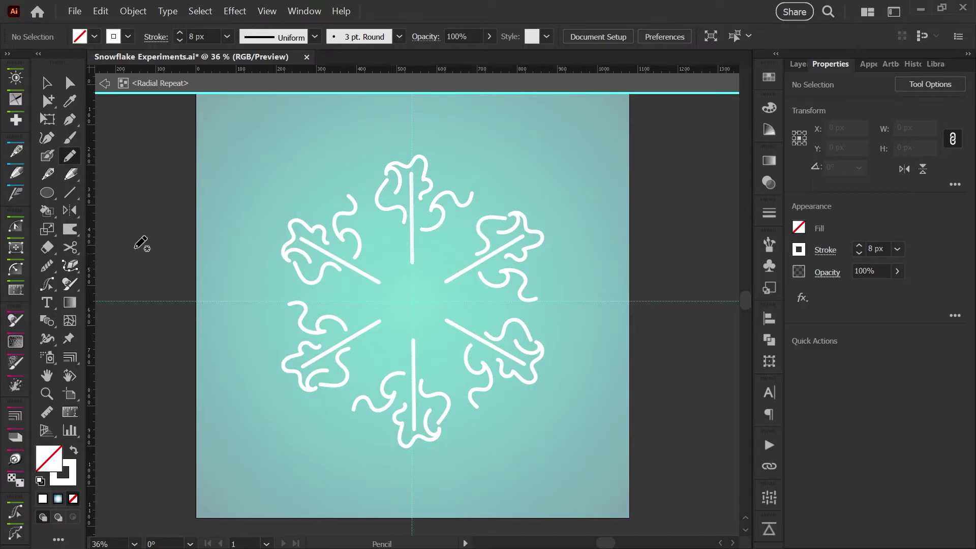
Add a small circle and a small square near the top spoke, then delete the unwanted leaf path
left_click(53, 194)
left_click_drag(383, 241, 392, 248)
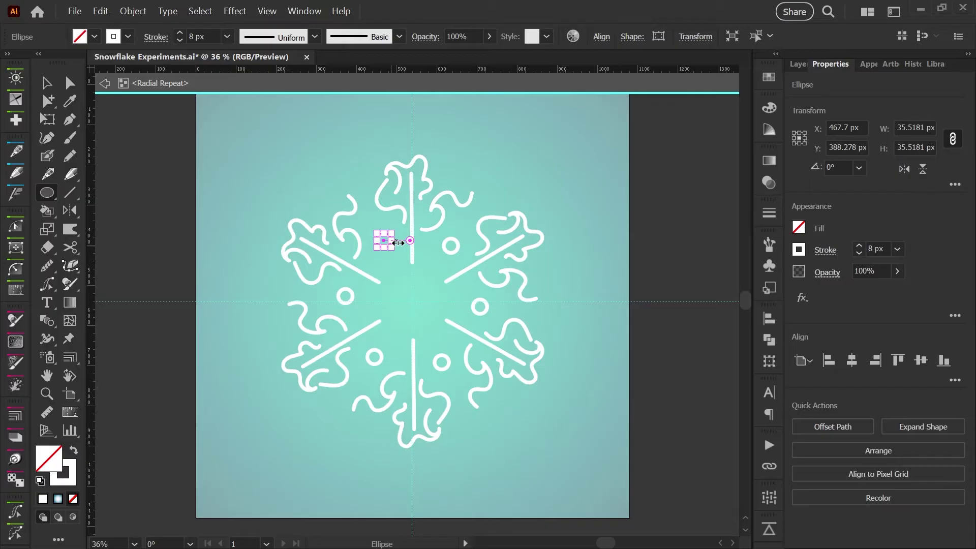
left_click_drag(46, 192, 127, 209)
left_click_drag(436, 161, 455, 180)
key("v")
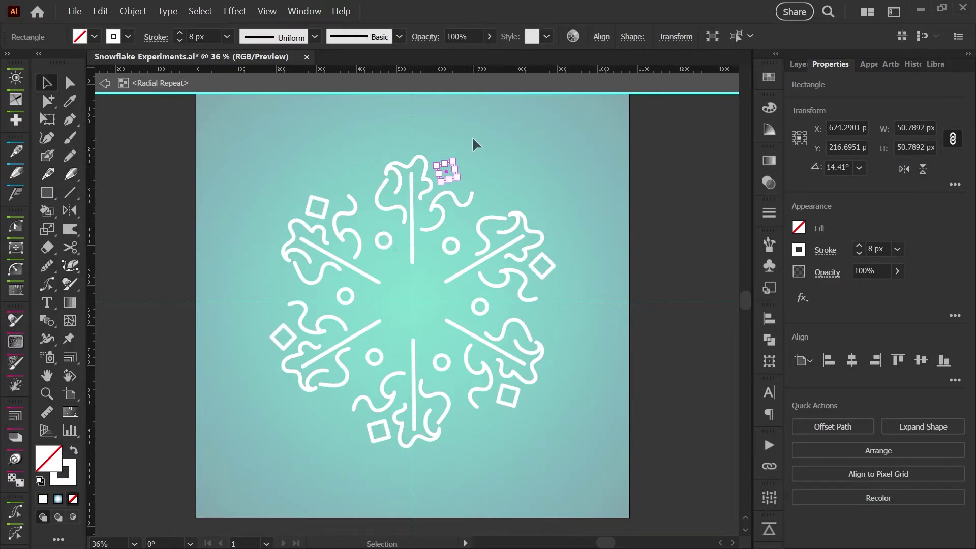
left_click(395, 247)
key("Delete")
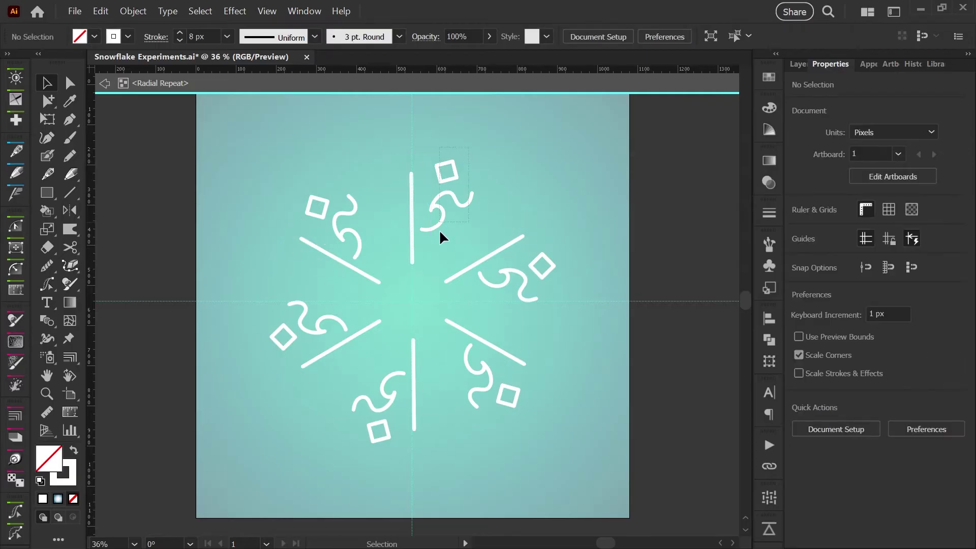
Delete the squiggle and the vertical spoke along with all its copies
left_click(439, 230)
key("Delete")
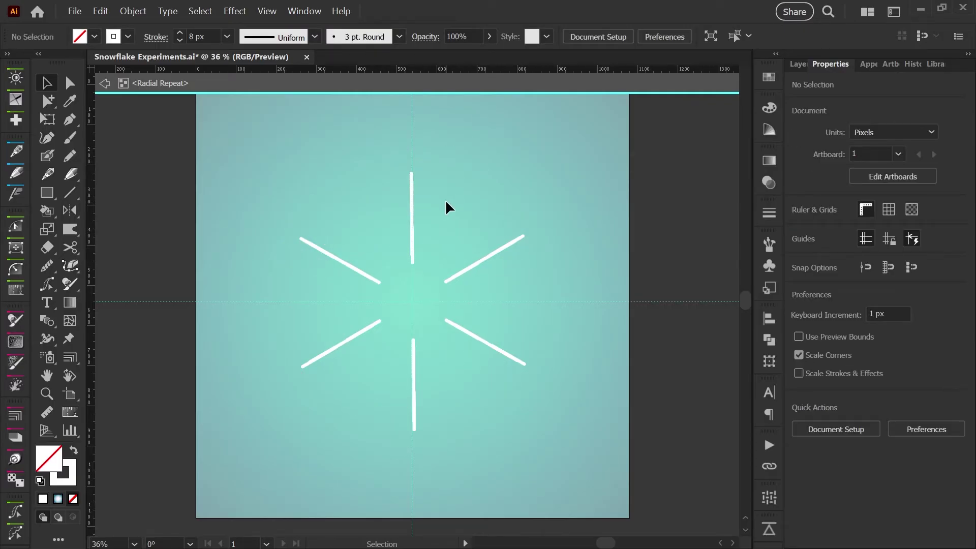
left_click(411, 232)
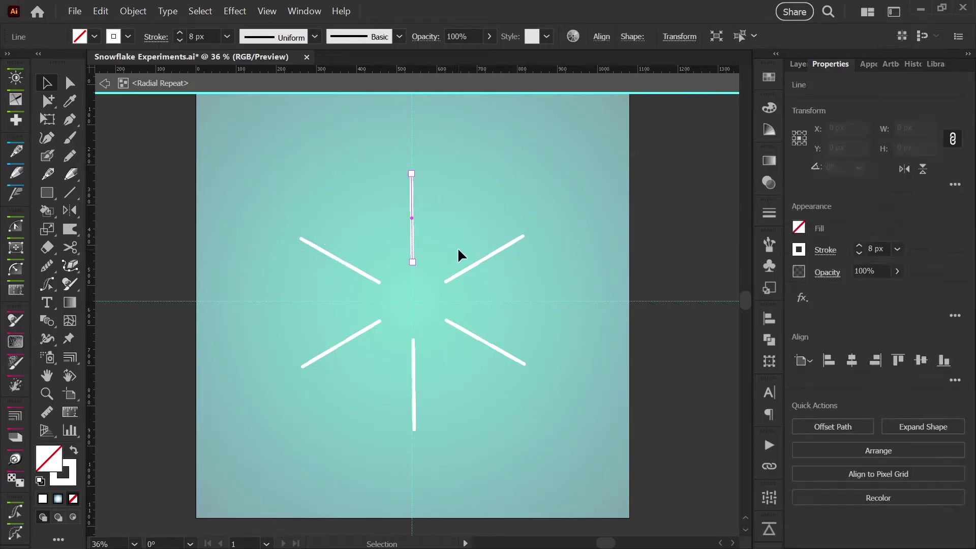
key("Delete")
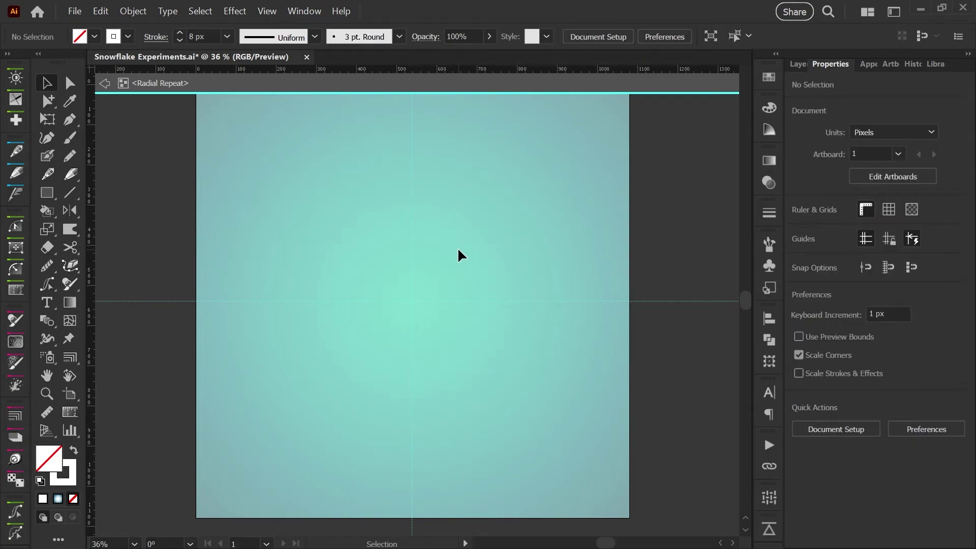
Draw a square at the top of the repeat and make it solid white
left_click(49, 194)
left_click_drag(381, 182, 432, 231)
key("x")
key("v")
left_click(340, 156)
left_click(417, 183)
key("shift+x")
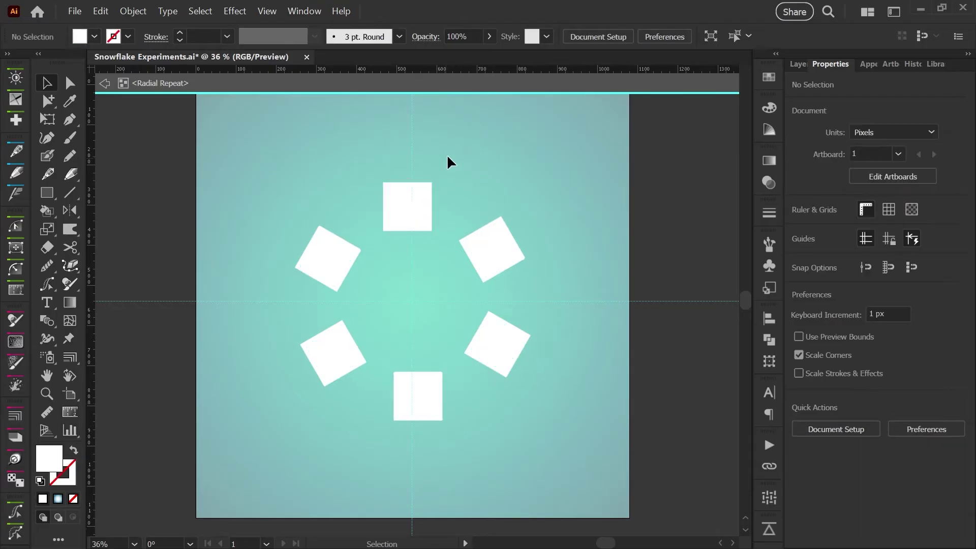
left_click(422, 185)
Rotate the top square into a diamond and pull its bottom point down into a kite
left_click_drag(435, 239, 404, 197)
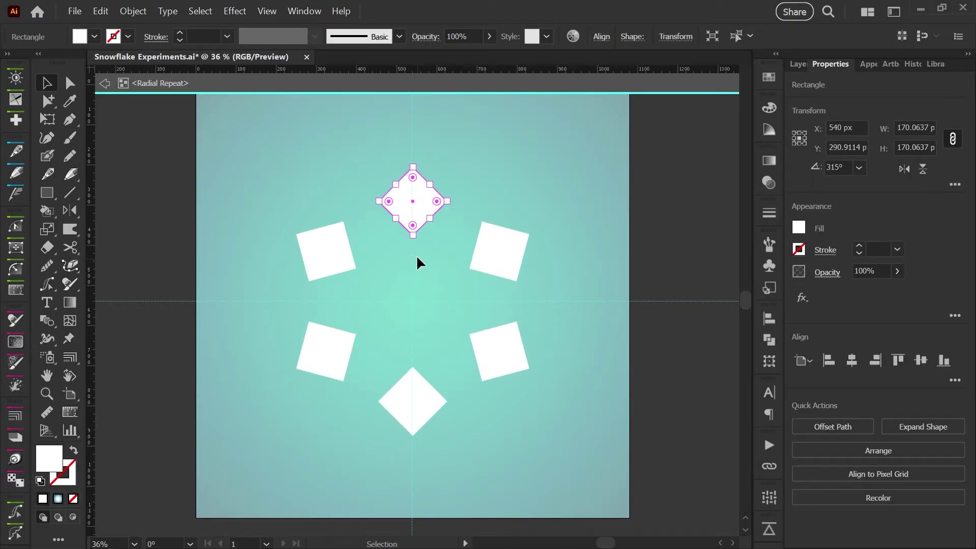
key("a")
left_click_drag(412, 234, 412, 277)
Scale a smaller inner kite and subtract it from the large one with Pathfinder Minus Front
left_click(434, 211)
key("v")
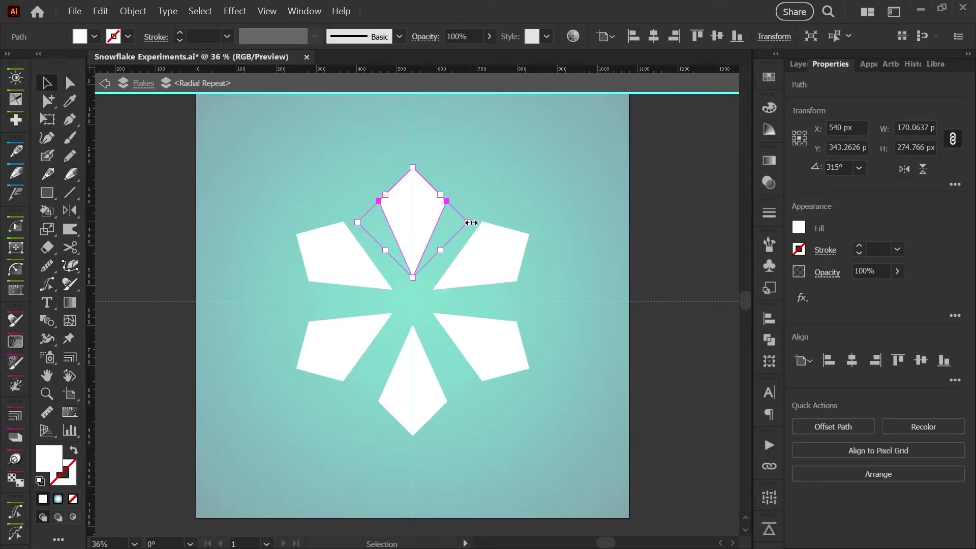
left_click_drag(470, 222, 447, 222)
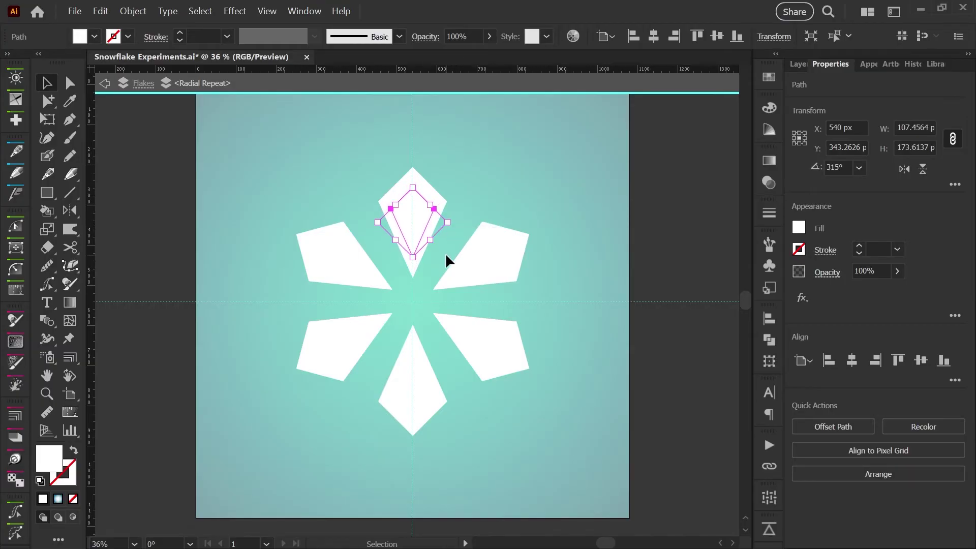
left_click(421, 206, "shift")
left_click(768, 344)
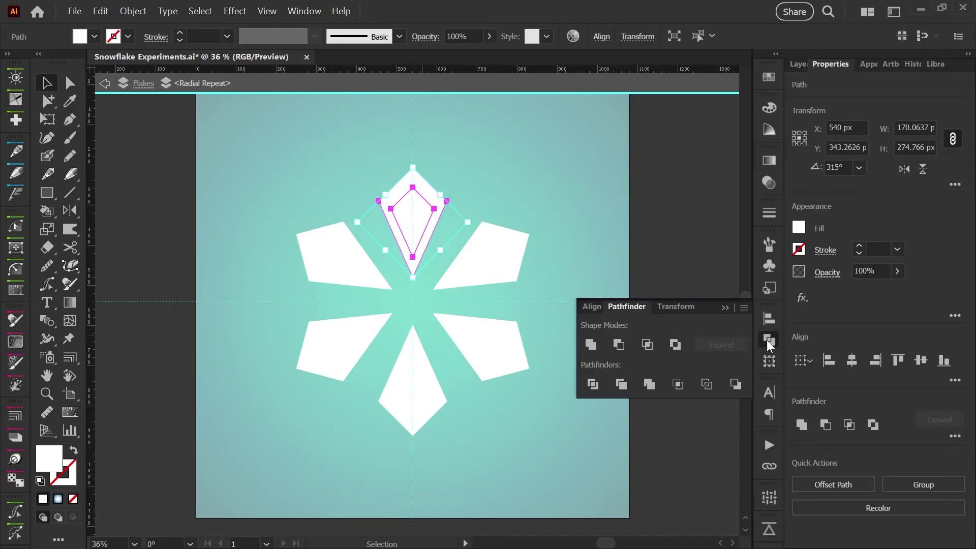
left_click(619, 345)
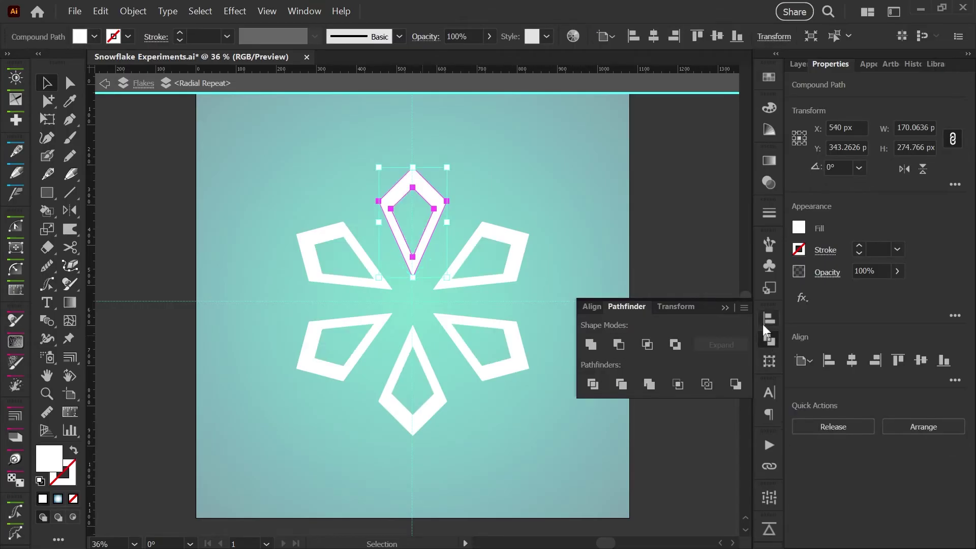
left_click(767, 339)
Draw a vertical centre vein from the kite's bottom to its top point with the Curvature tool
left_click(183, 202)
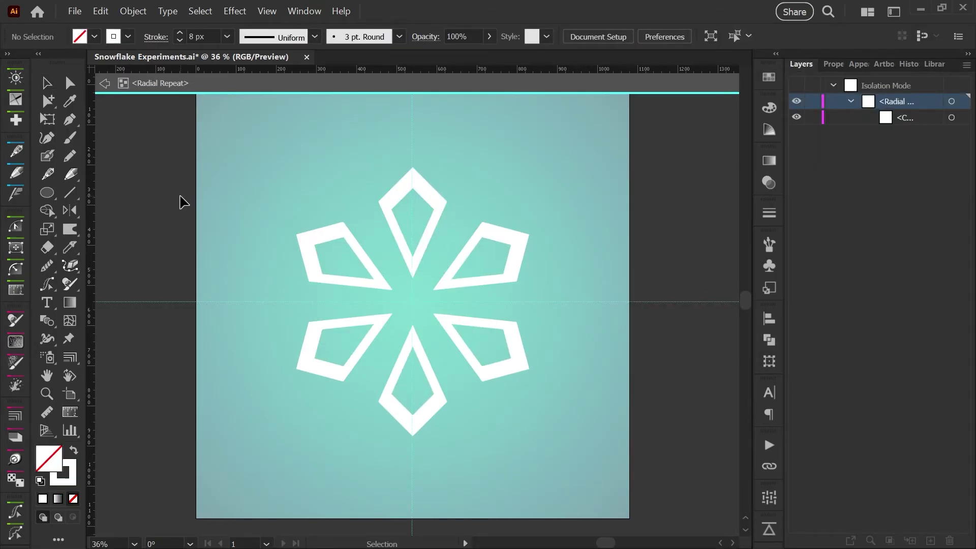
left_click(46, 138)
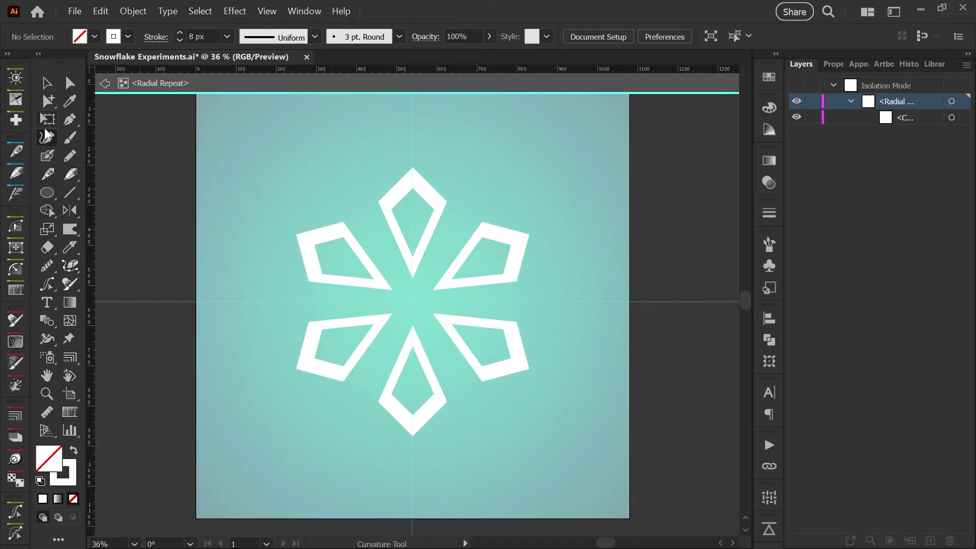
left_click(412, 262)
left_click(412, 180)
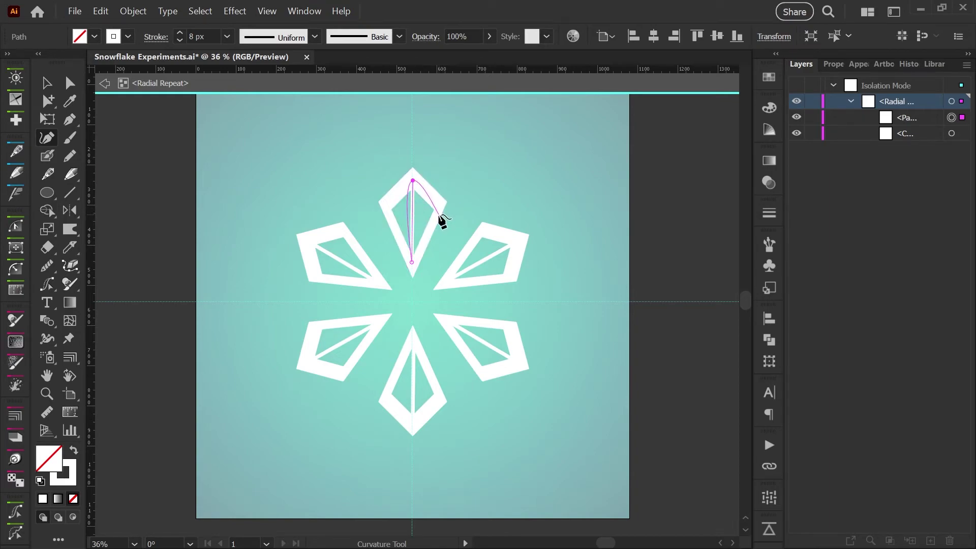
key("Escape")
Lock the petal paths and add a branch vein angling up to the right
left_click(430, 224)
left_click(415, 224)
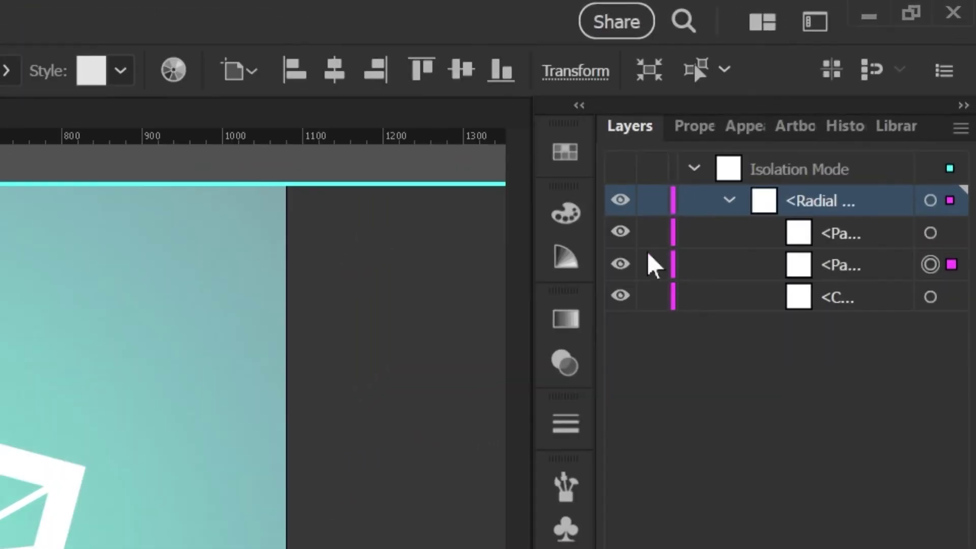
left_click_drag(651, 235, 653, 298)
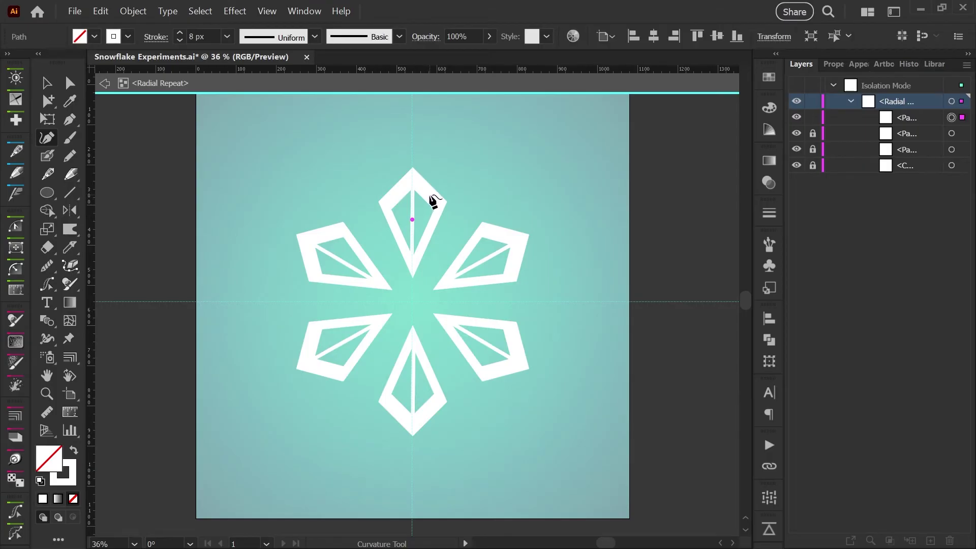
left_click(429, 196)
key("Escape")
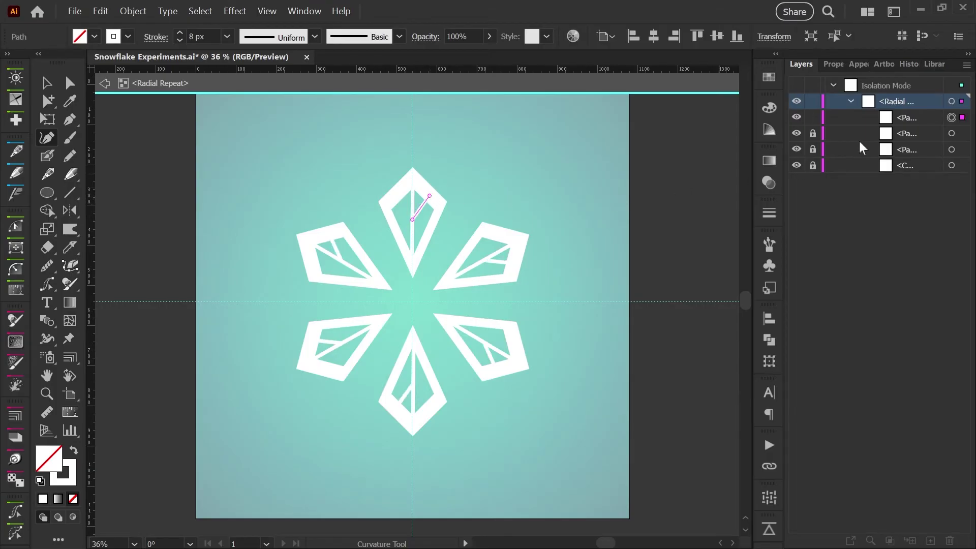
left_click(812, 117)
Add left and lower branch veins, then unlock all paths and select a branch
left_click(410, 219)
left_click(399, 194)
left_click(813, 118)
left_click(431, 225)
key("Escape")
key("ctrl+alt+2")
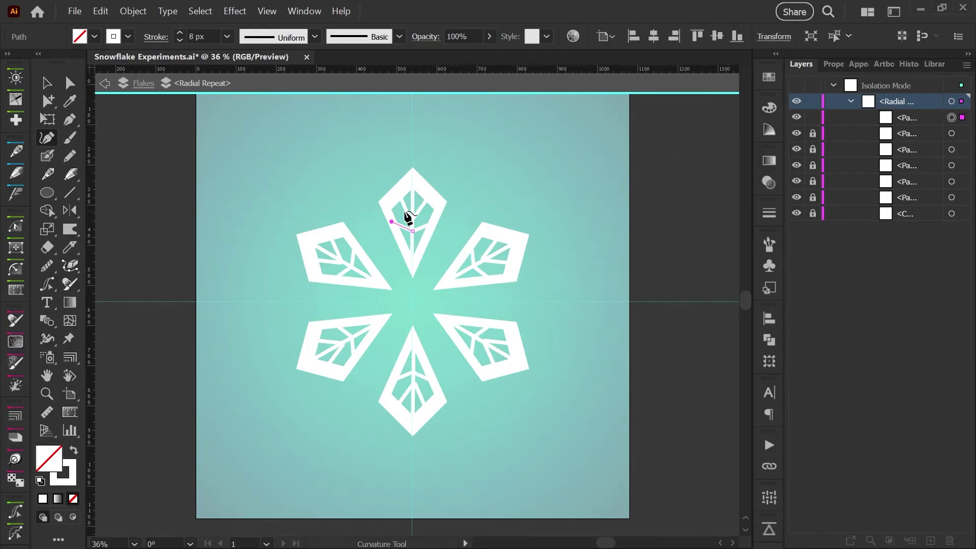
key("v")
left_click(400, 195)
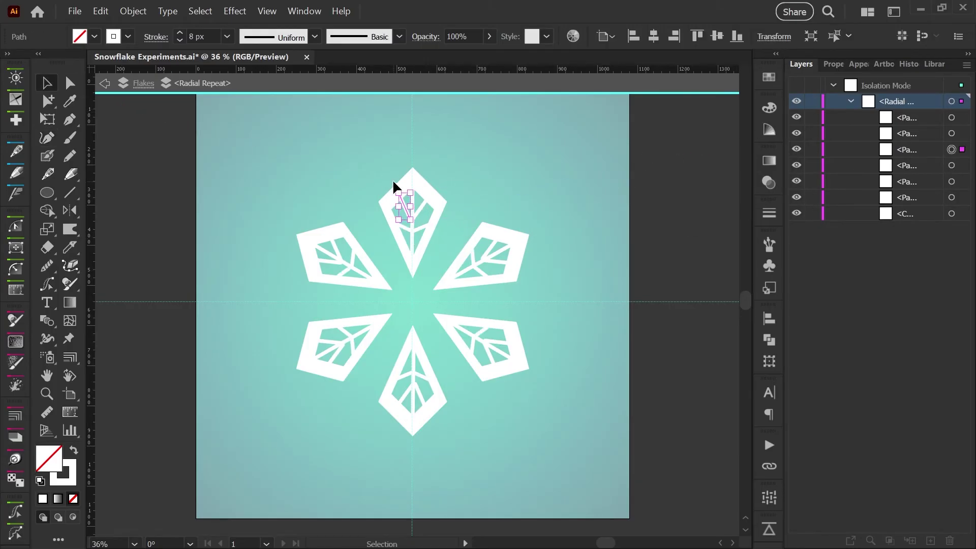
Draw a small square beside the top-left petal and fill it white from Swatches
left_click(507, 193)
left_click_drag(47, 192, 98, 205)
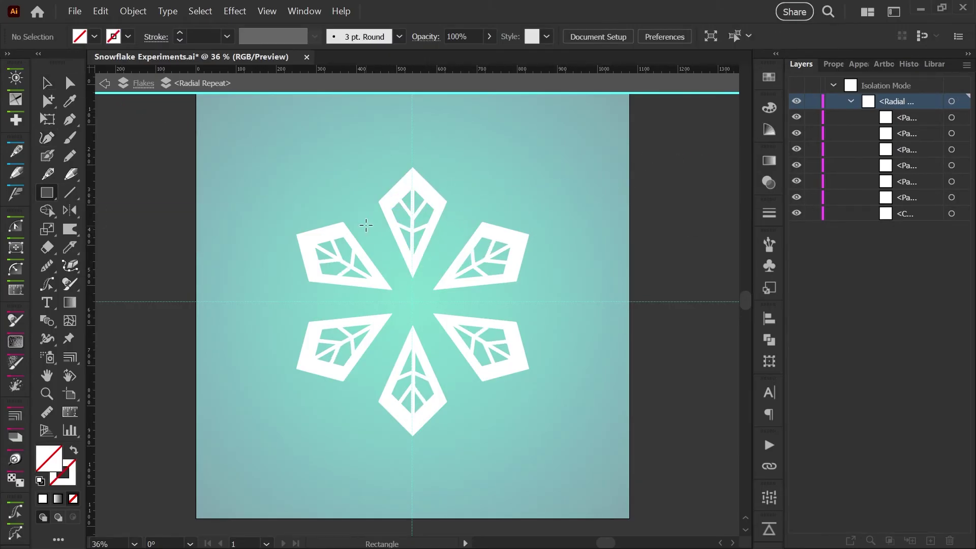
left_click_drag(365, 222, 385, 243)
left_click(768, 77)
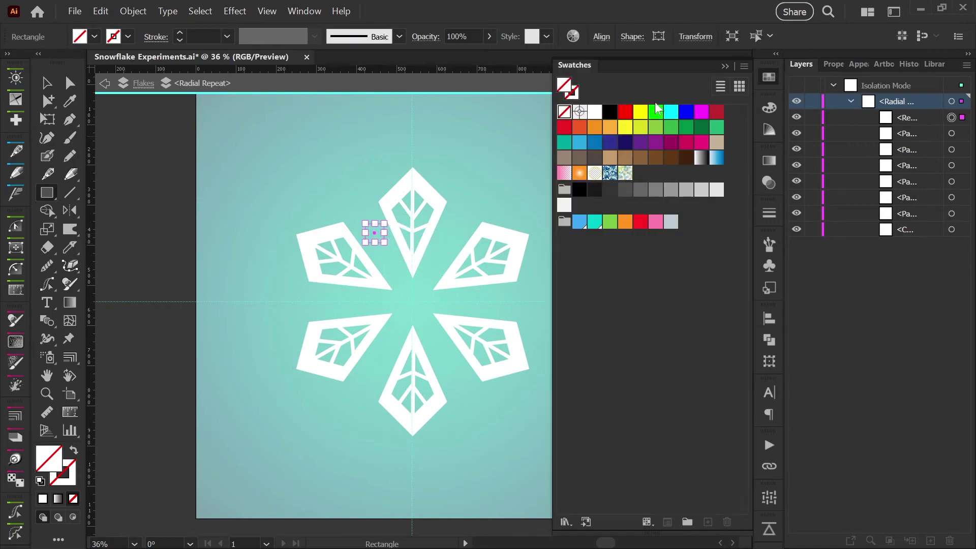
left_click(594, 112)
left_click(768, 76)
Rotate the square 45° and pull its bottom point out into a spike, nudging its left point
left_click(45, 83)
left_click_drag(388, 250, 391, 254)
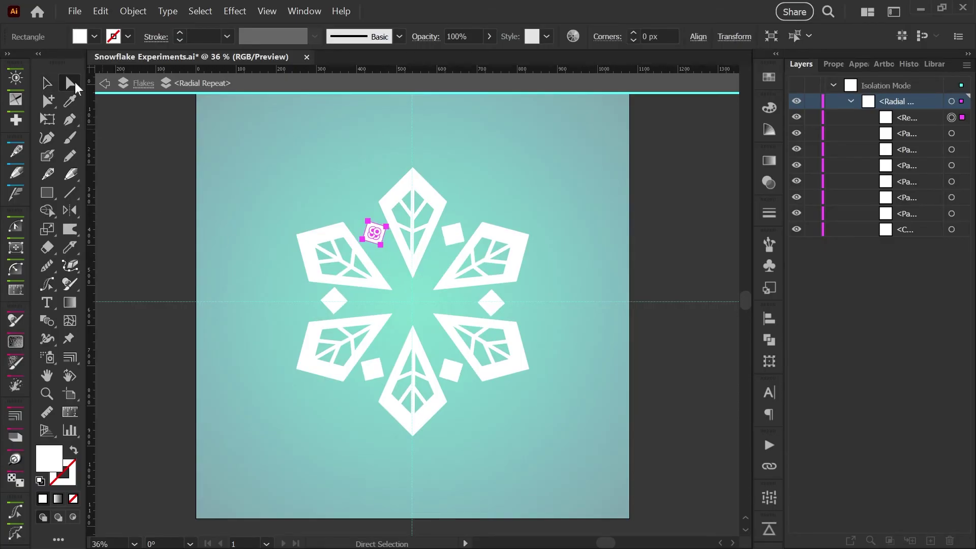
left_click(152, 243)
left_click_drag(380, 248, 399, 281)
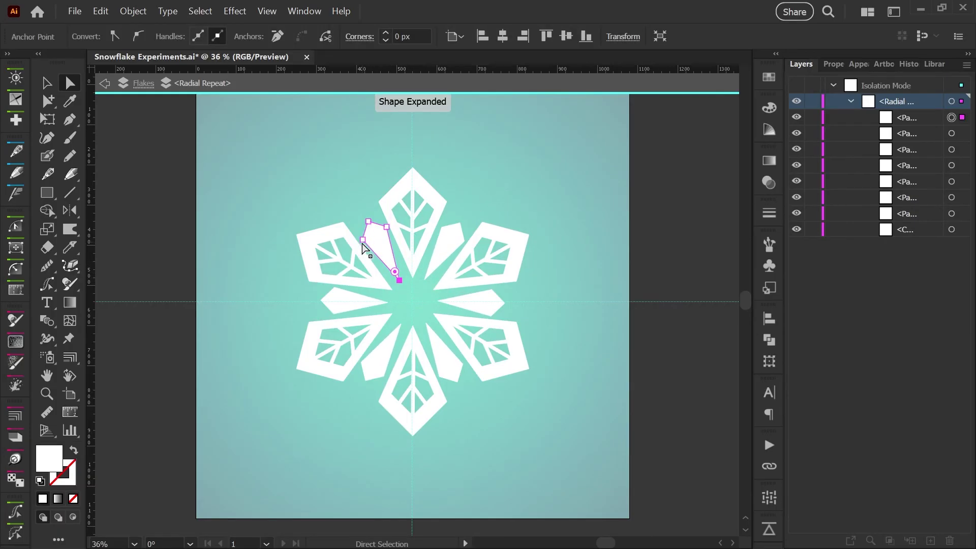
left_click_drag(362, 239, 361, 238)
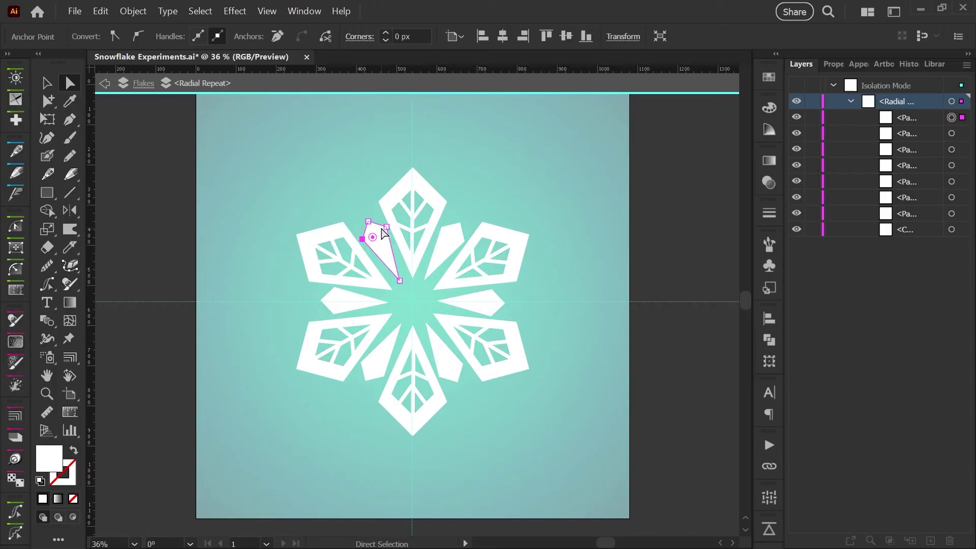
key("shift+Right")
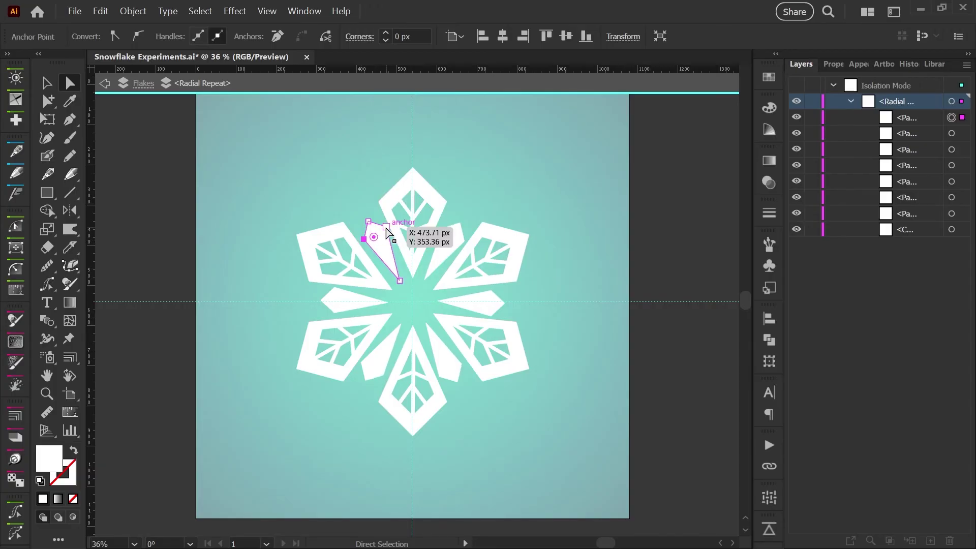
double_click(155, 201)
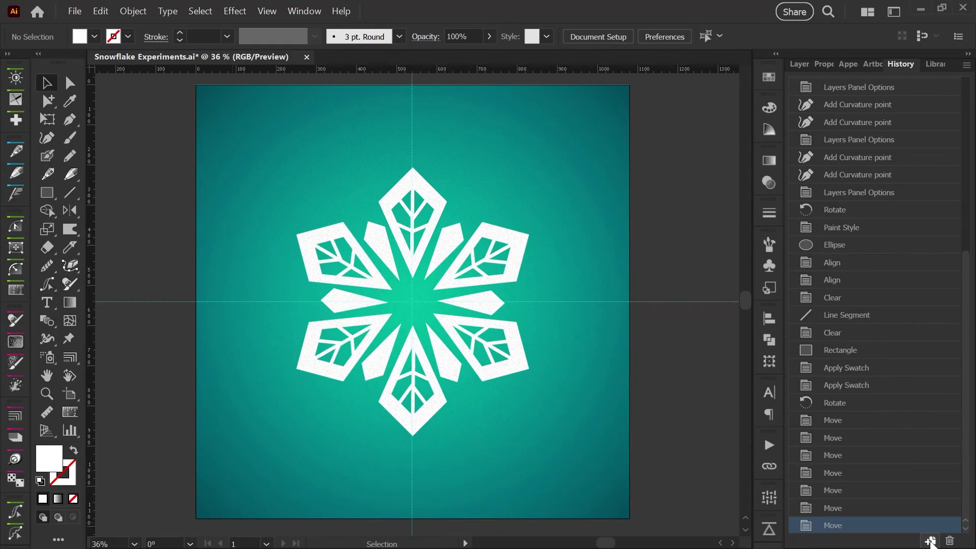
Create Untitled-2 from the current snowflake state via the History panel's New Document button
left_click(930, 540)
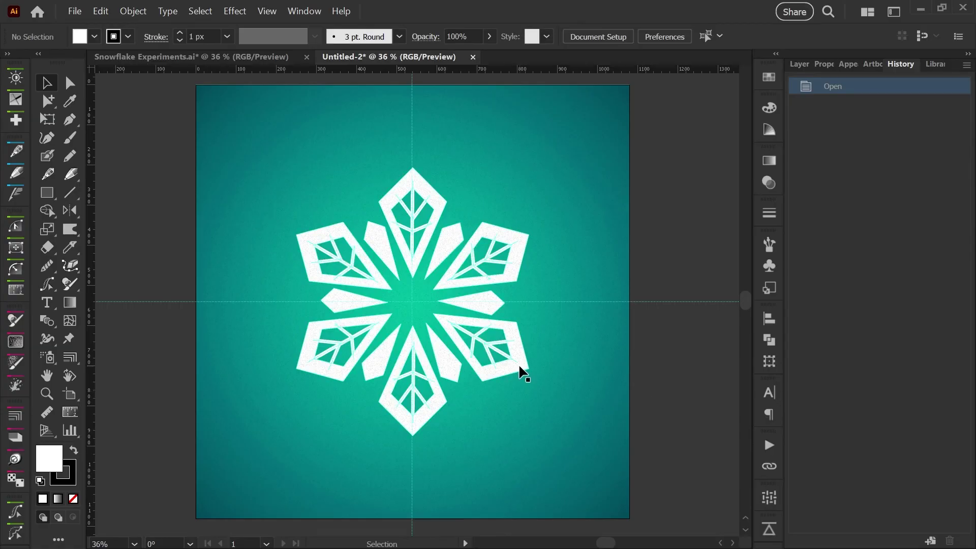
Return to Snowflake Experiments and enter the radial repeat to edit its contents
left_click(216, 52)
double_click(435, 199)
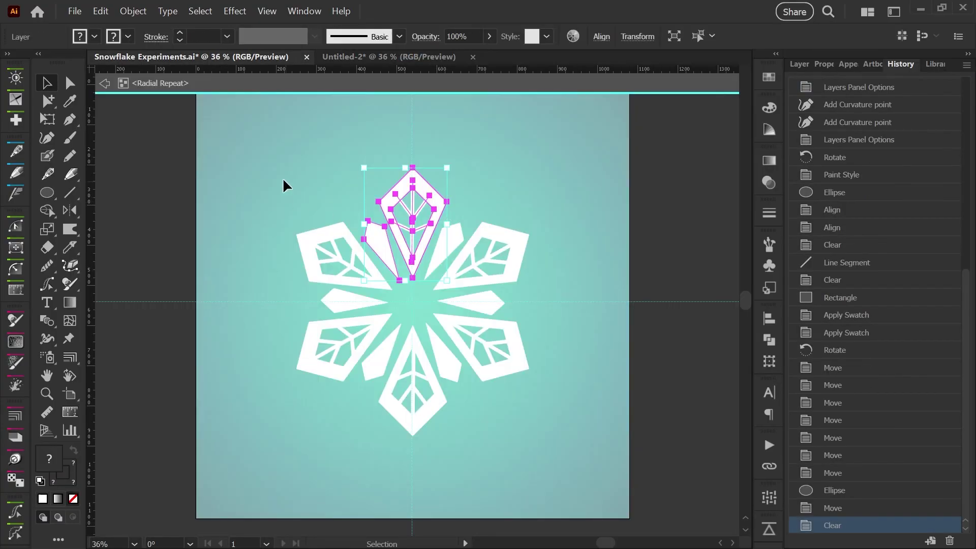
left_click(273, 183)
Draw two small ellipse dots, above the top petal and at the left, forming two six-dot rings
key("l")
left_click_drag(349, 198, 363, 209)
left_click_drag(269, 222, 283, 229)
key("v")
left_click(374, 156)
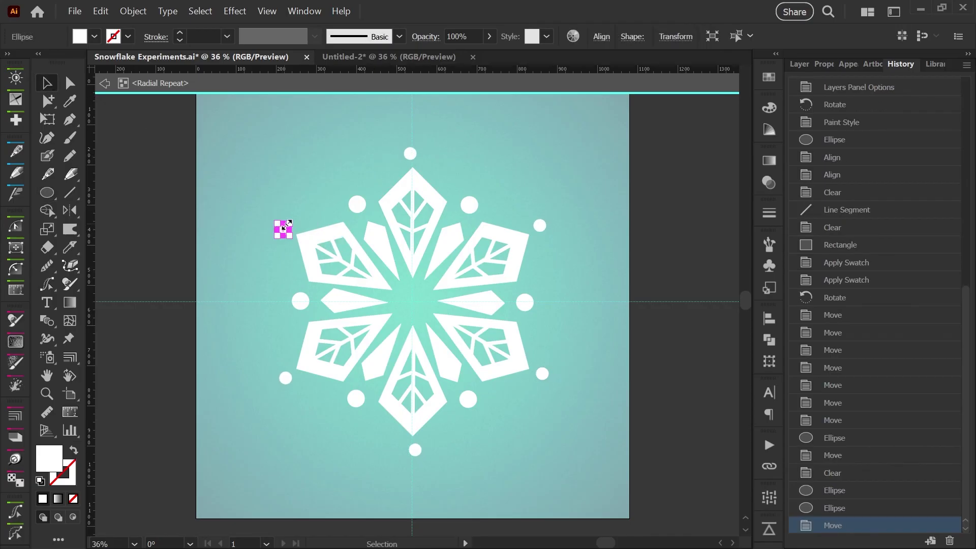
left_click(663, 375)
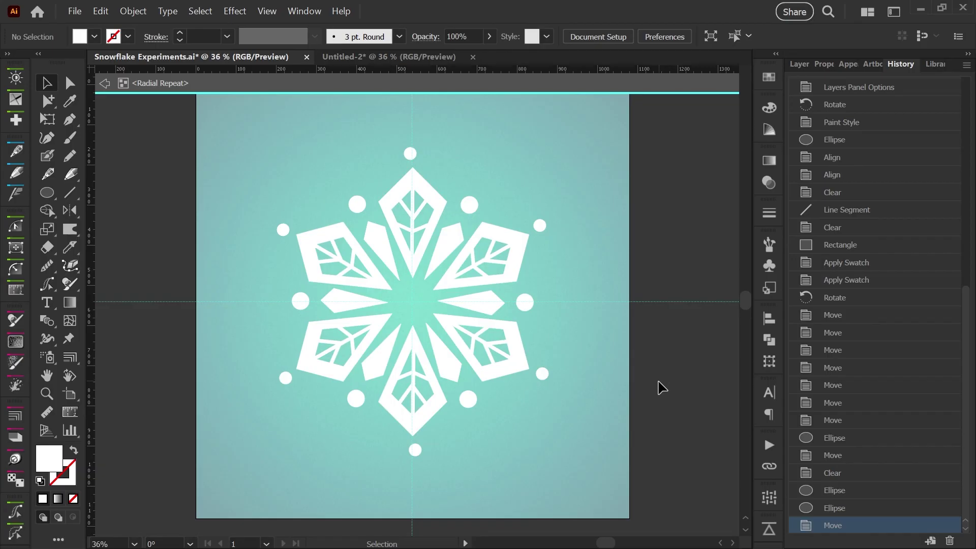
Exit the radial repeat's isolation mode and show the Guides & Grain, Flakes and Sky layers
double_click(660, 386)
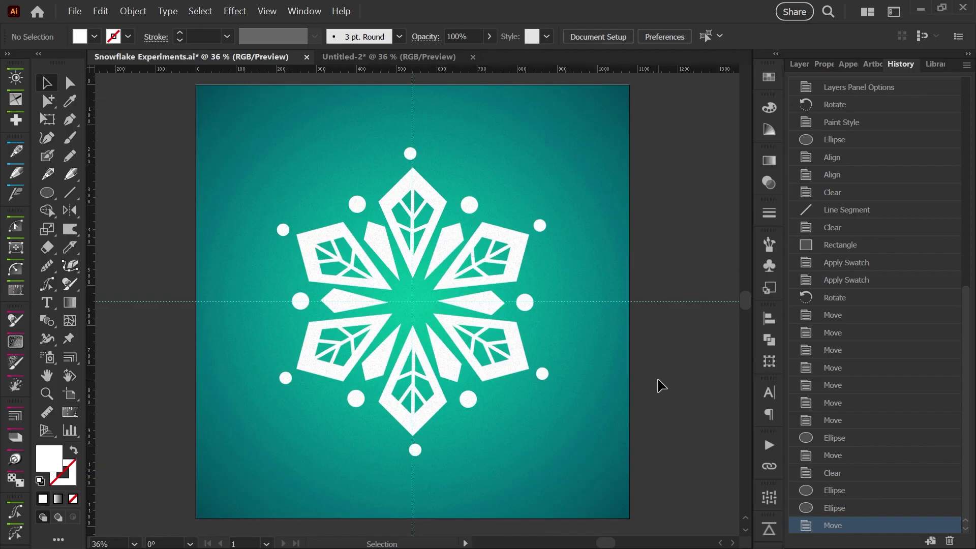
left_click(798, 65)
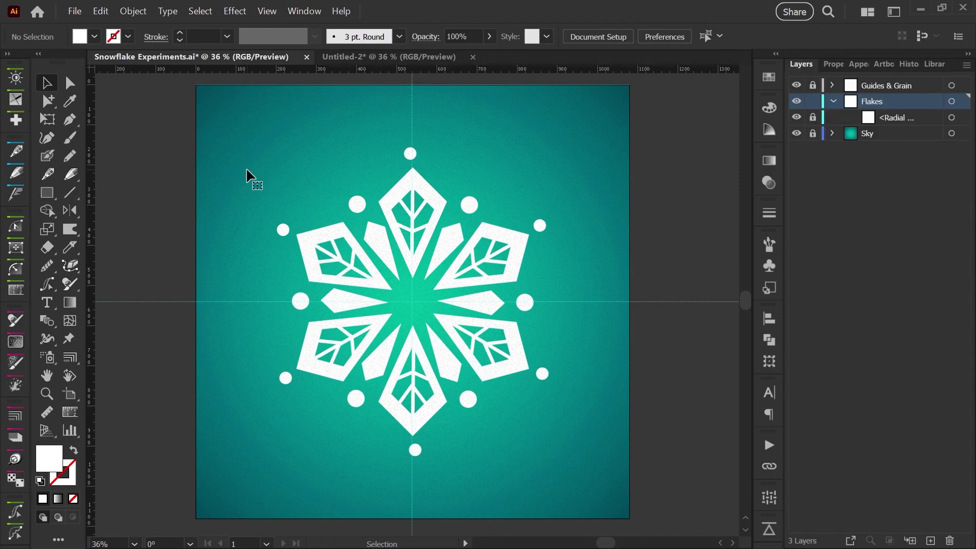